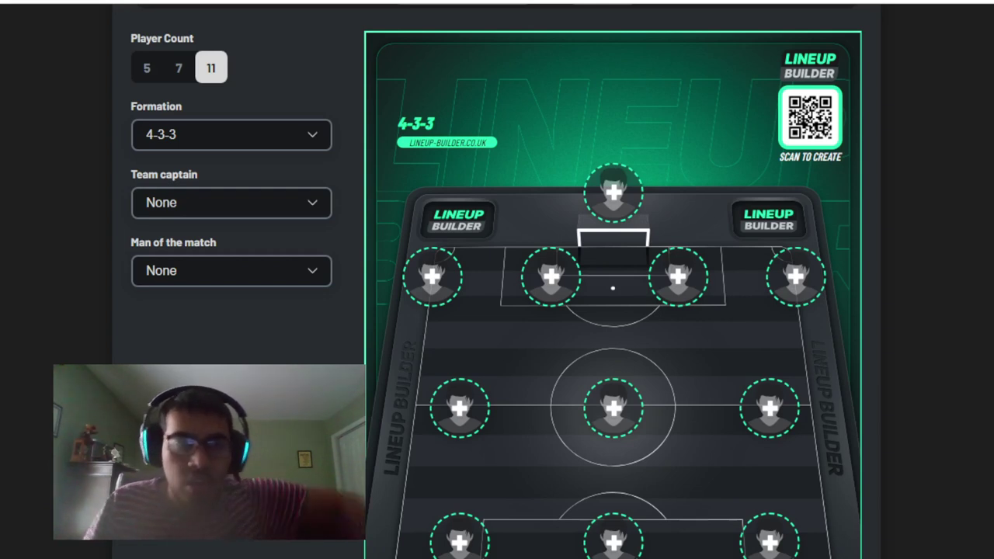
# Show the title and display settings, and place Y. Sommer of Switzerland in the goalkeeper slot.
pyautogui.scroll(3, 497, 311)
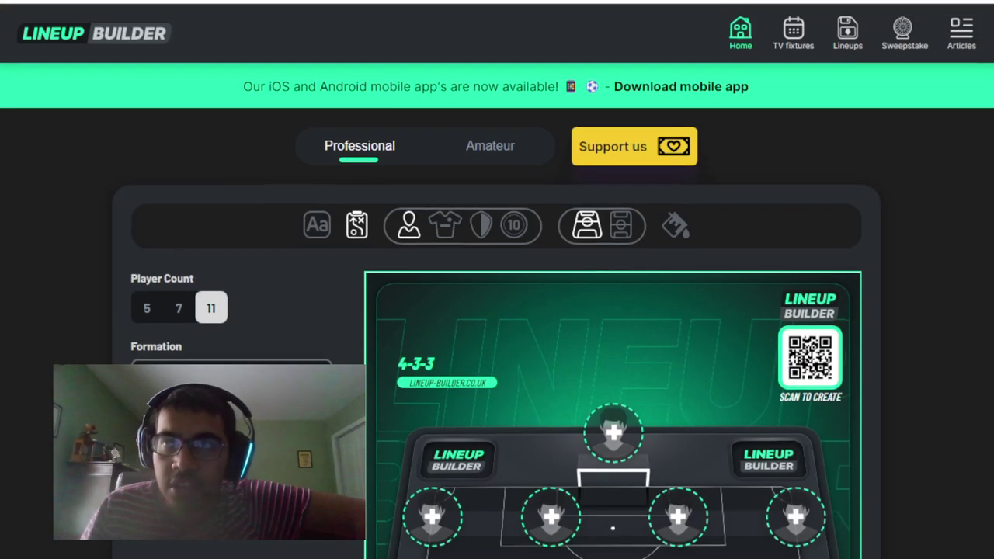
pyautogui.click(318, 227)
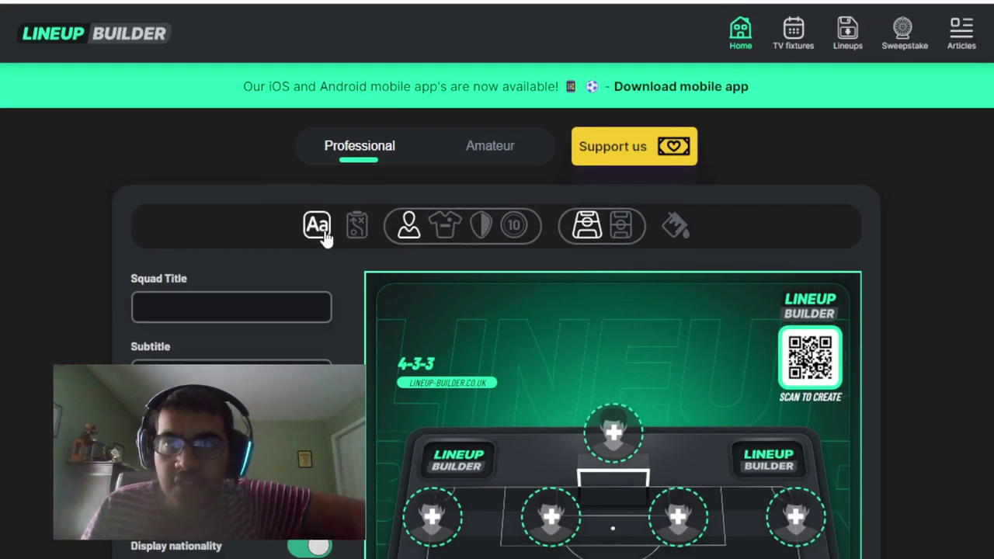
pyautogui.click(616, 435)
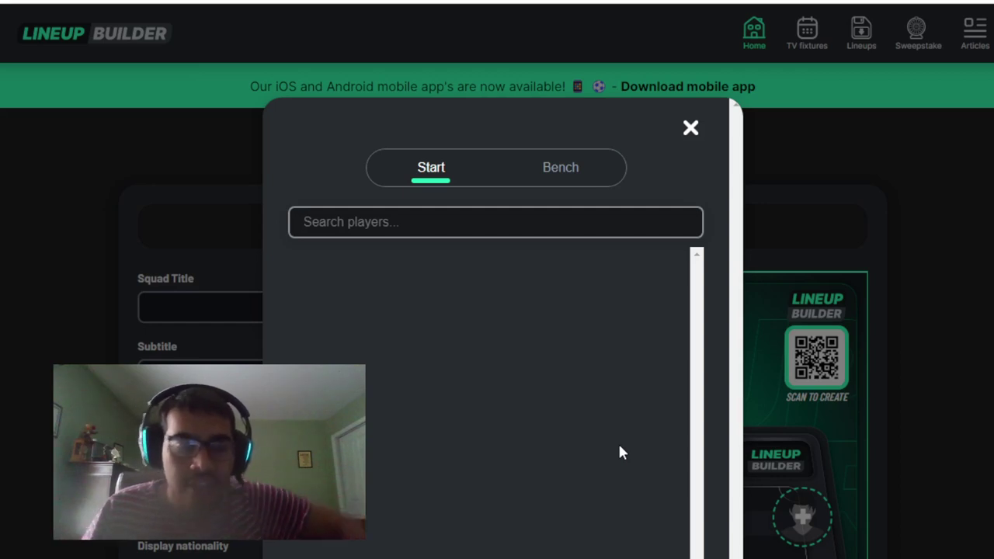
pyautogui.write('sommer')
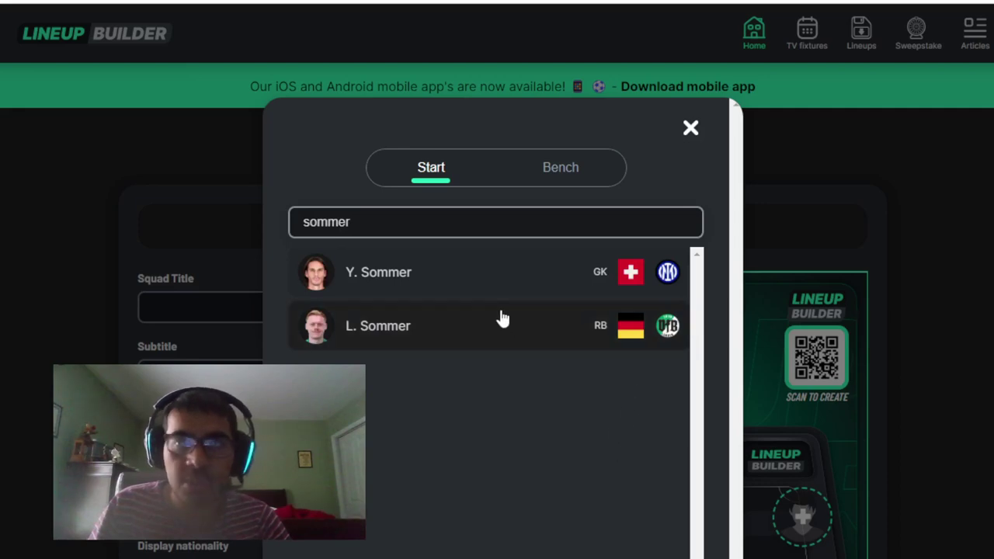
pyautogui.click(473, 277)
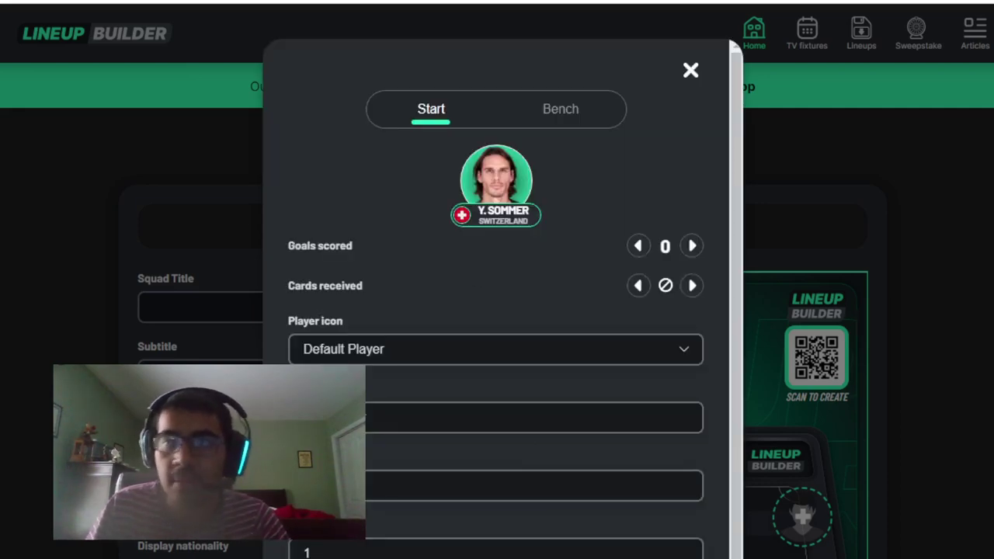
pyautogui.press('Escape')
# Fill the rightmost defender slot on the pitch with Grimaldo of Spain.
pyautogui.scroll(-1, 498, 310)
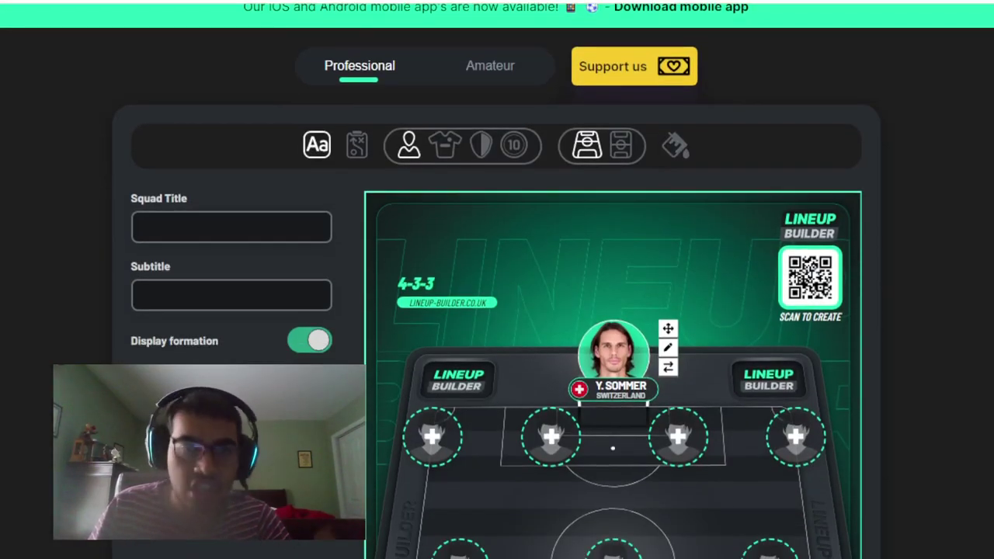
pyautogui.scroll(-1, 497, 311)
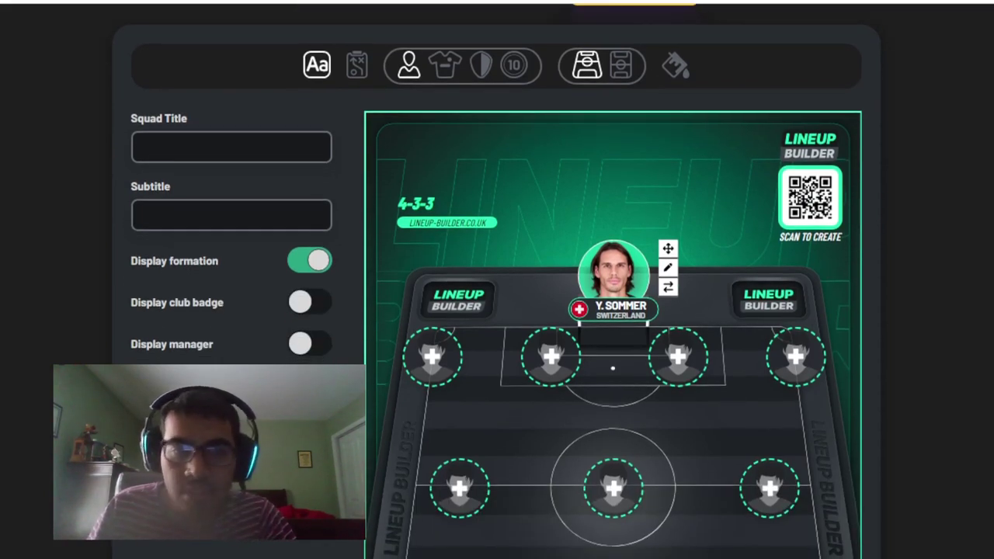
pyautogui.scroll(-1, 497, 311)
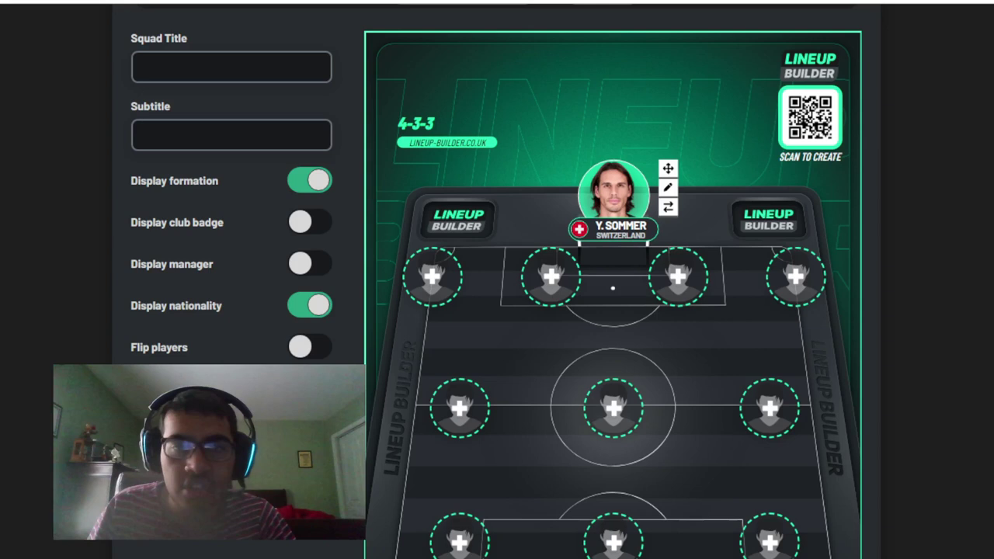
pyautogui.click(804, 280)
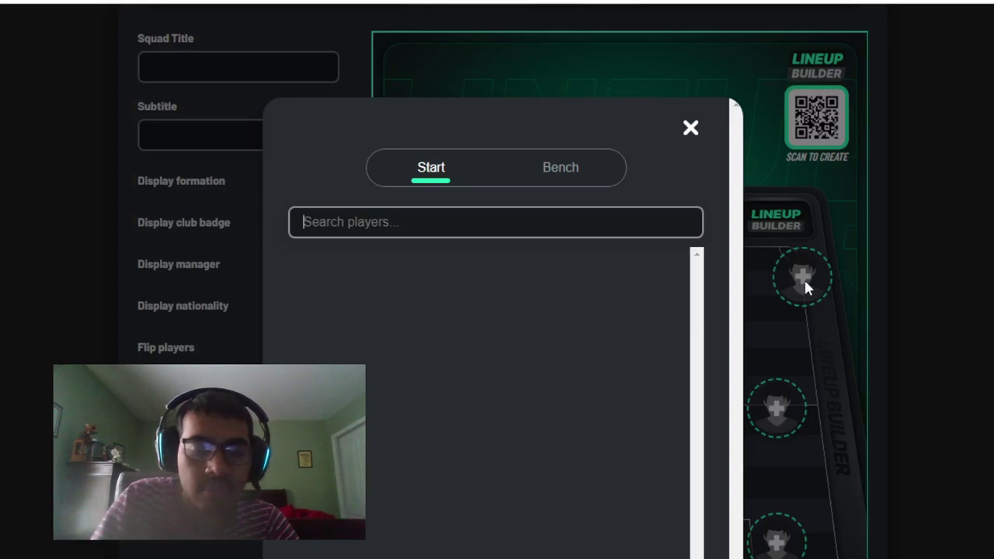
pyautogui.write('grimaldo')
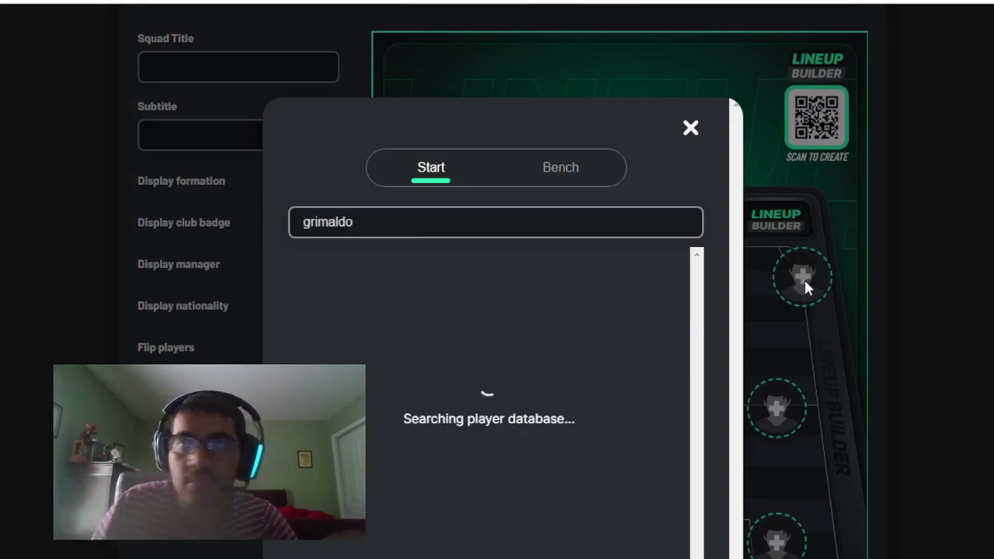
pyautogui.click(560, 284)
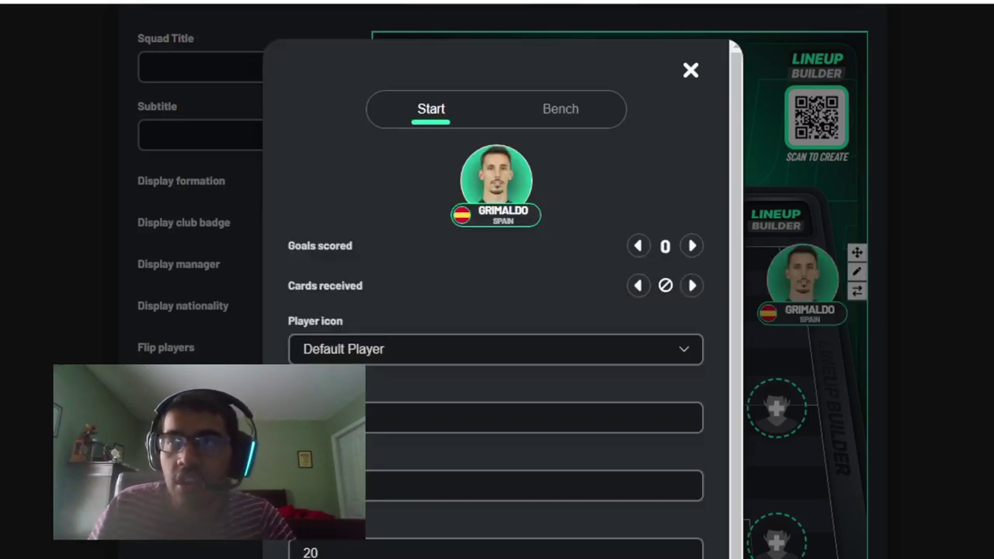
pyautogui.press('Escape')
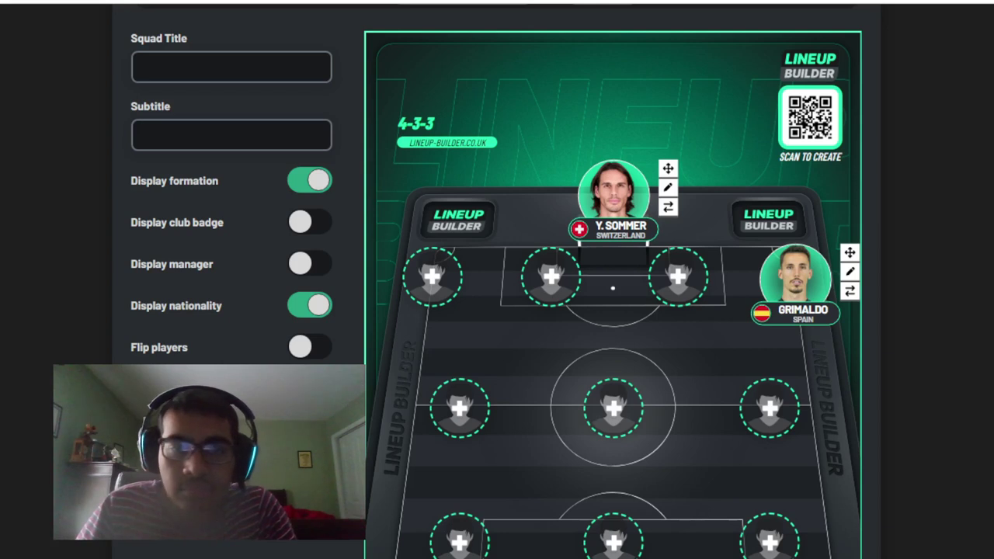
# Place W. Saliba of France in the centre-back slot beside Grimaldo.
pyautogui.click(690, 279)
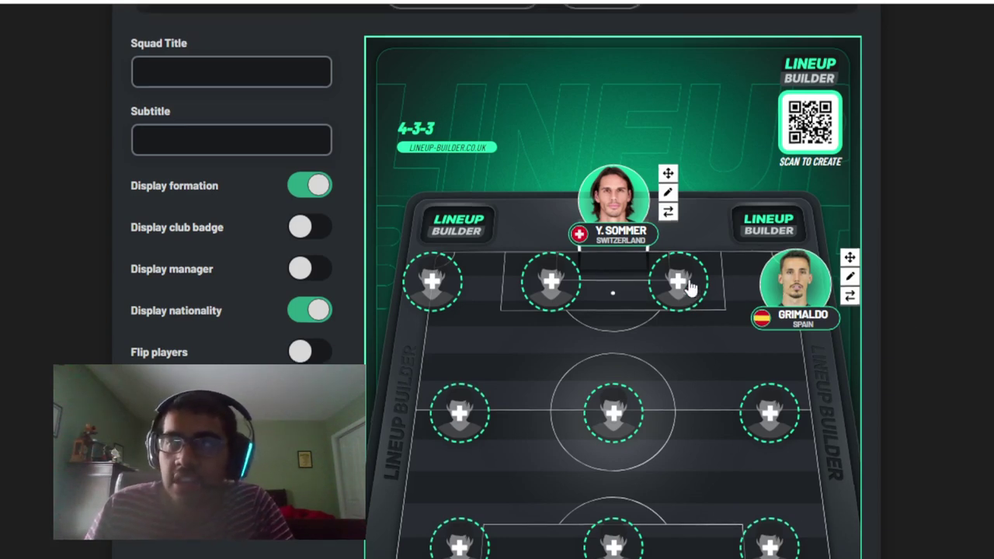
pyautogui.write('saliba')
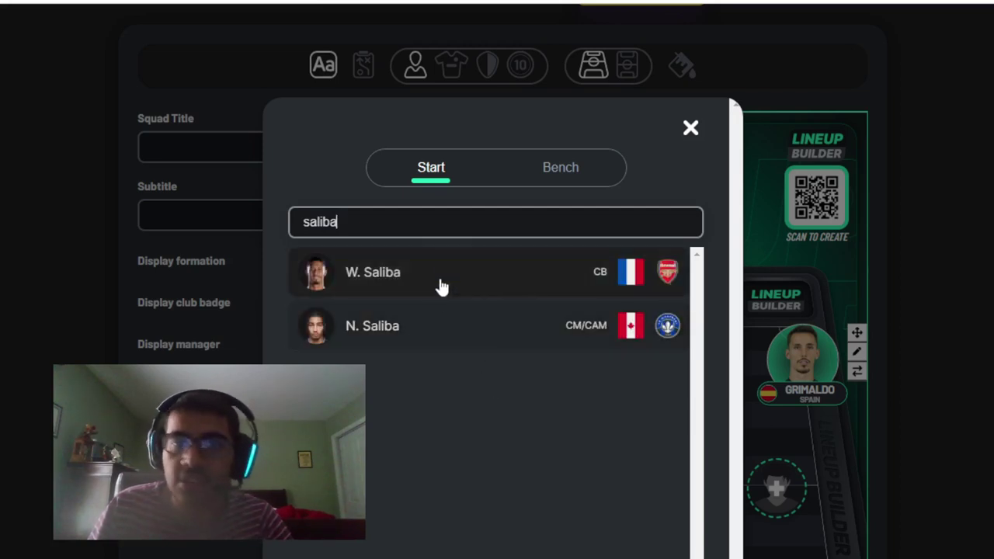
pyautogui.click(442, 268)
pyautogui.scroll(-1, 443, 261)
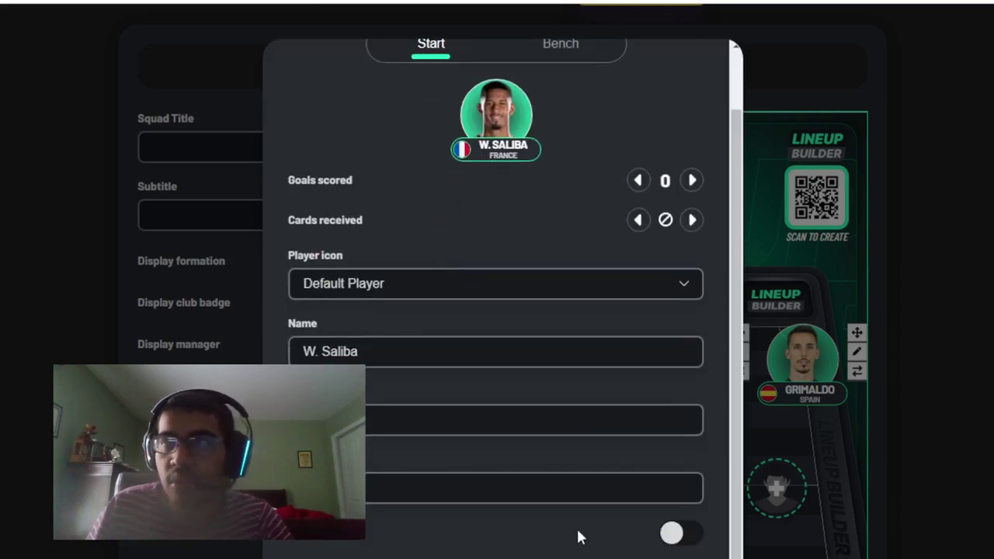
pyautogui.click(635, 502)
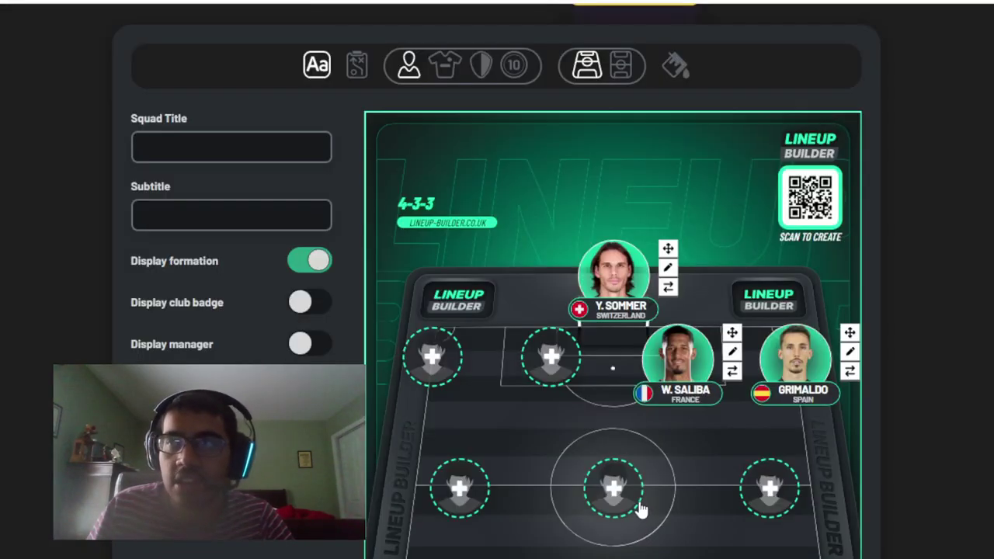
# Add Bremer of Brazil to the empty centre-back slot beside W. Saliba.
pyautogui.click(556, 382)
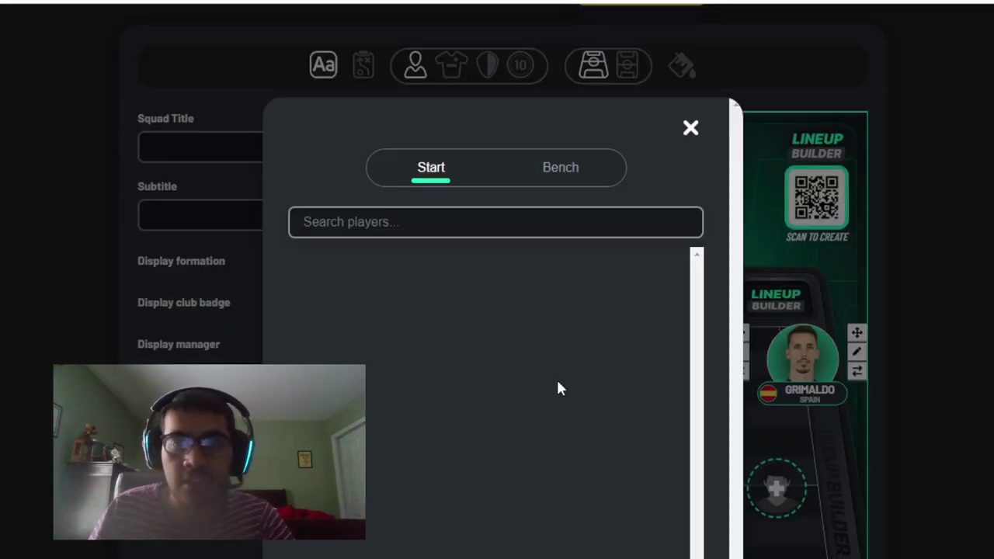
pyautogui.write('bremer')
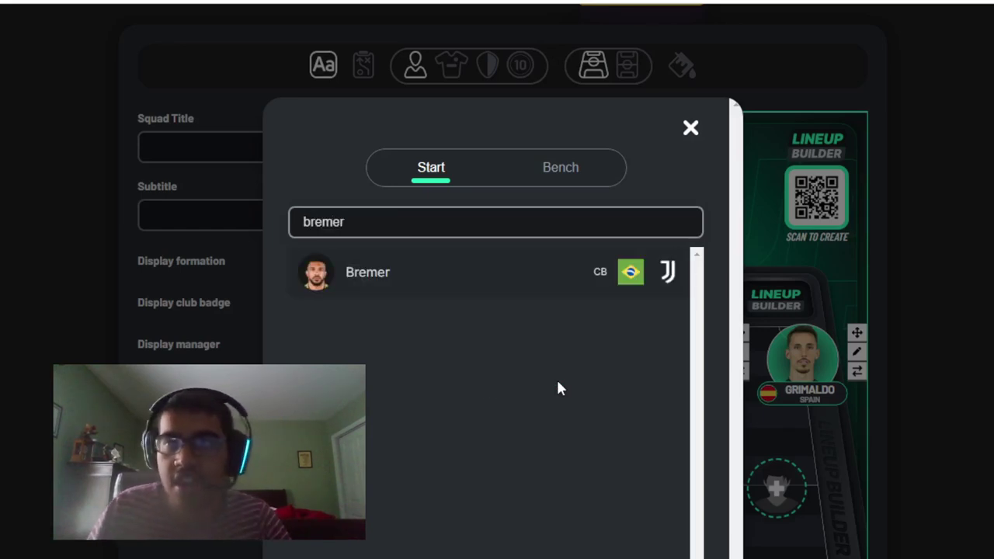
pyautogui.click(338, 279)
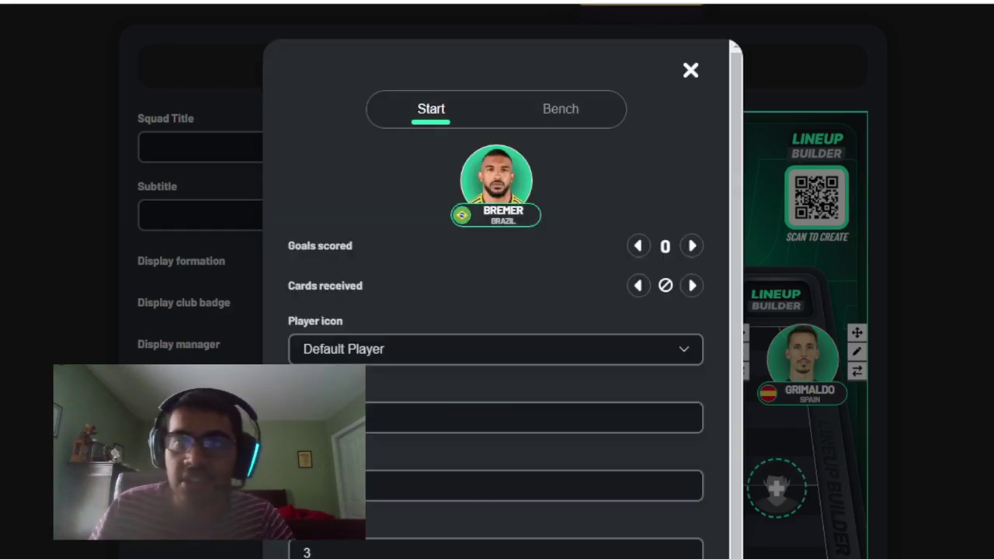
pyautogui.press('Escape')
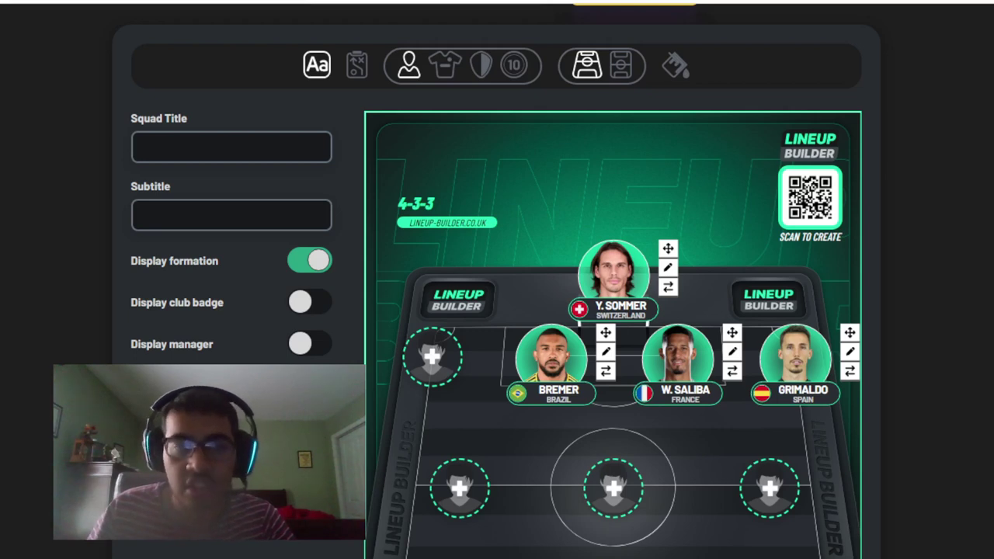
# Place Yan Couto in the leftmost defender slot and turn on the club badge display.
pyautogui.click(431, 343)
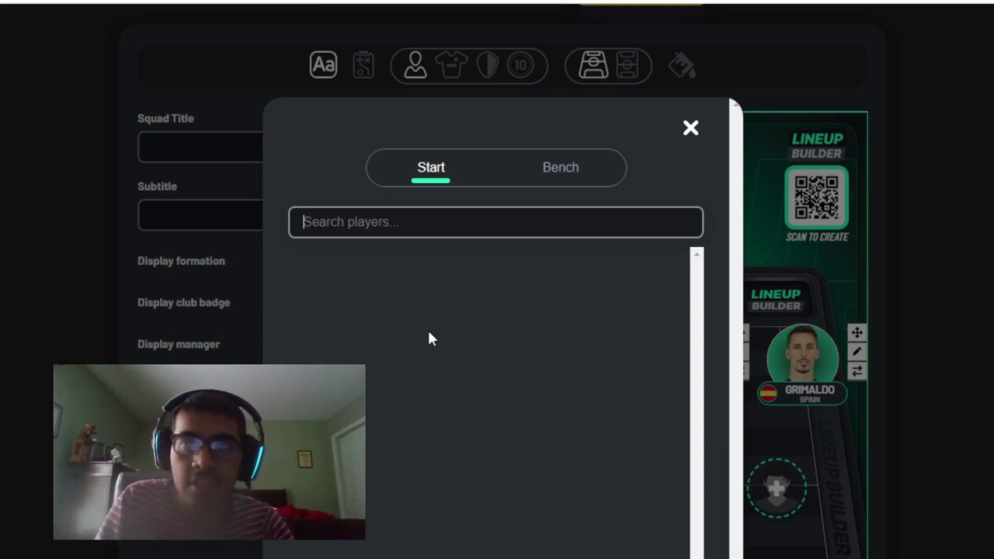
pyautogui.write('couto')
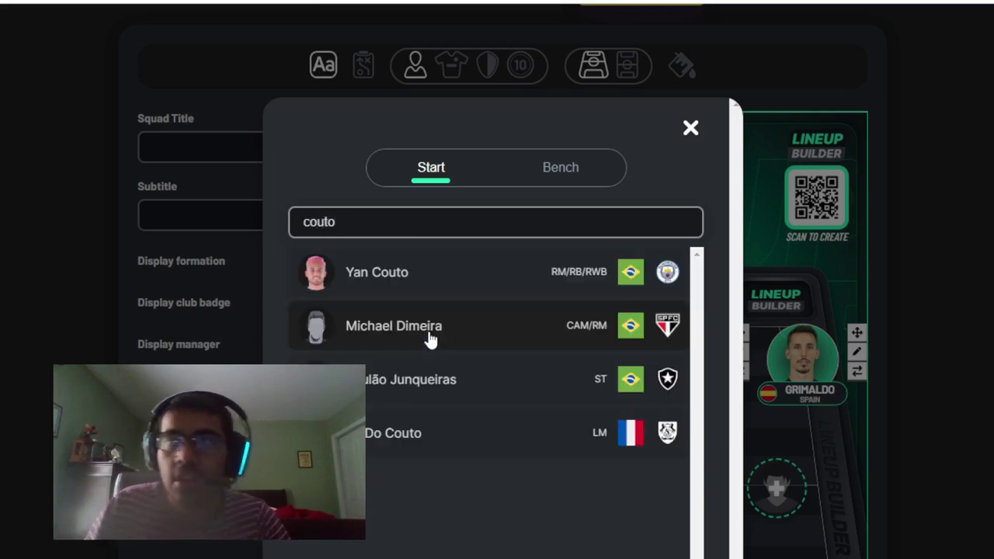
pyautogui.click(446, 273)
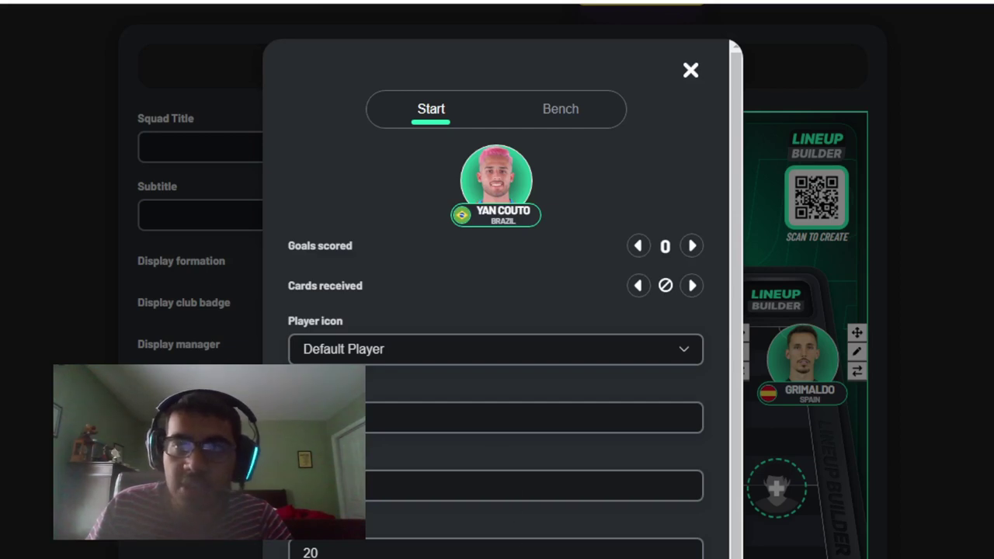
pyautogui.press('Escape')
pyautogui.click(300, 304)
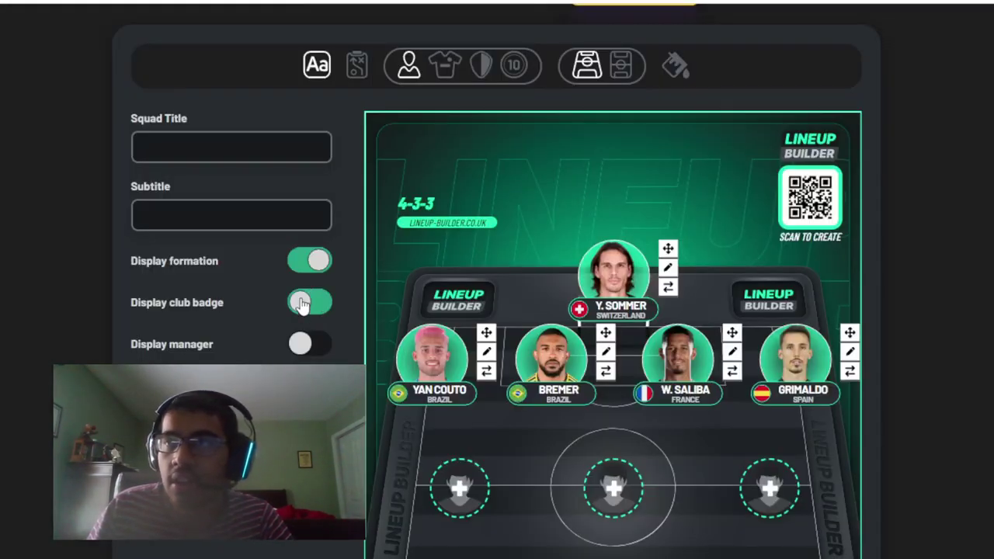
# Place Rodri of Spain in the central midfield slot.
pyautogui.scroll(-1, 505, 413)
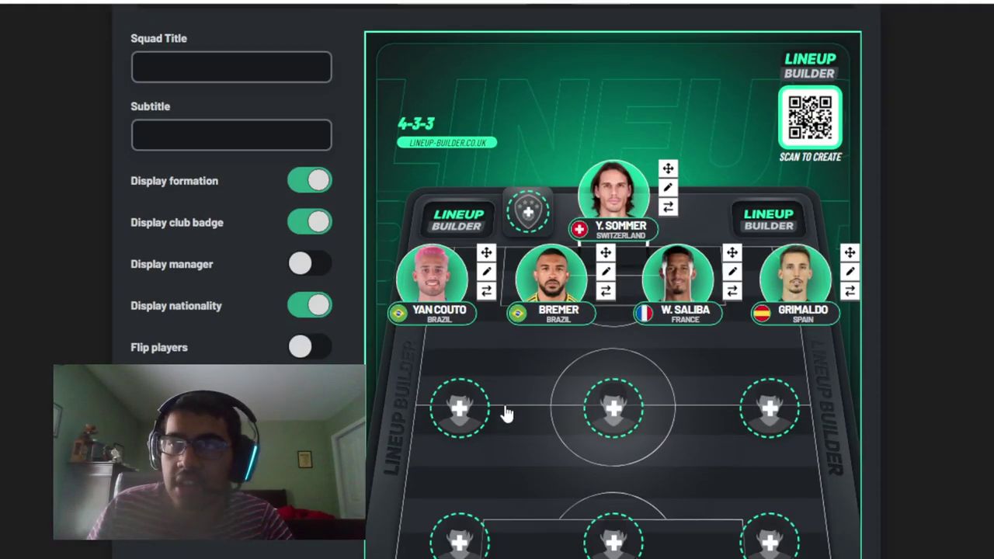
pyautogui.click(602, 404)
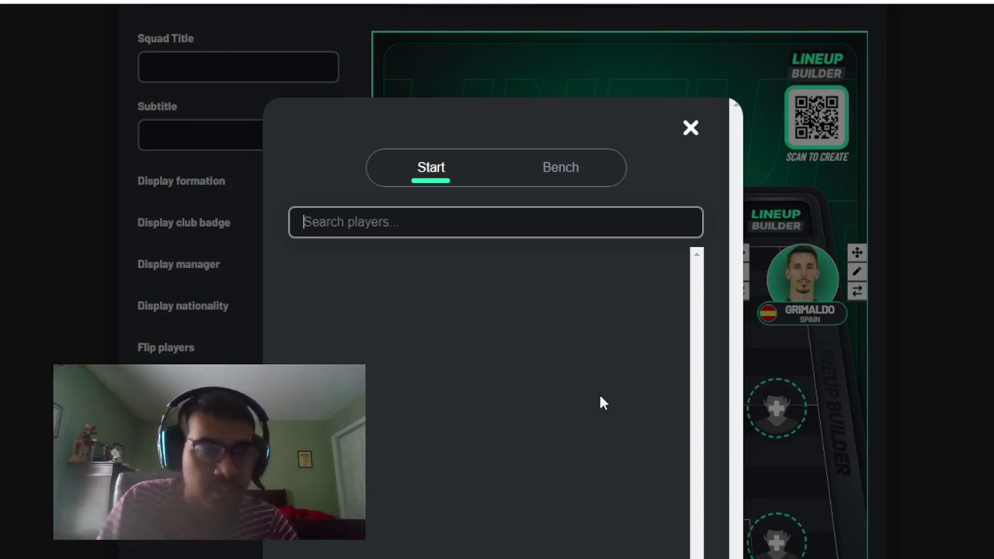
pyautogui.write('rodri')
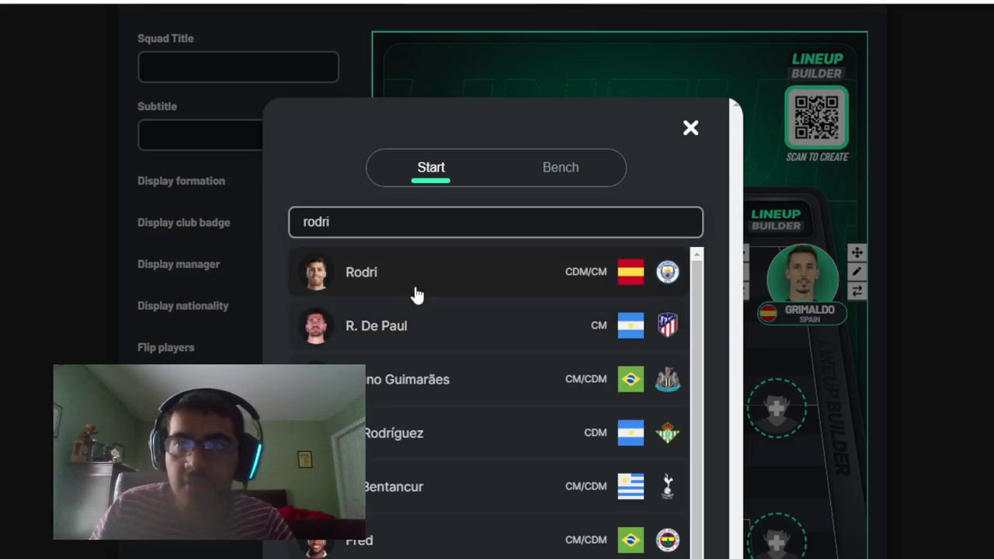
pyautogui.click(416, 291)
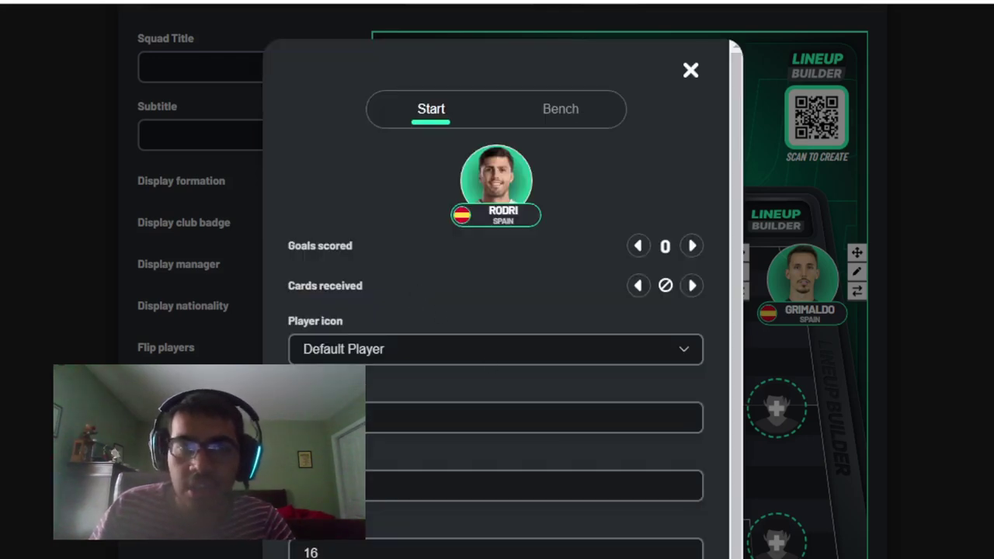
pyautogui.press('Escape')
# Fill the midfield slot on the left of Rodri with A. Mac Allister of Argentina.
pyautogui.scroll(-1, 595, 537)
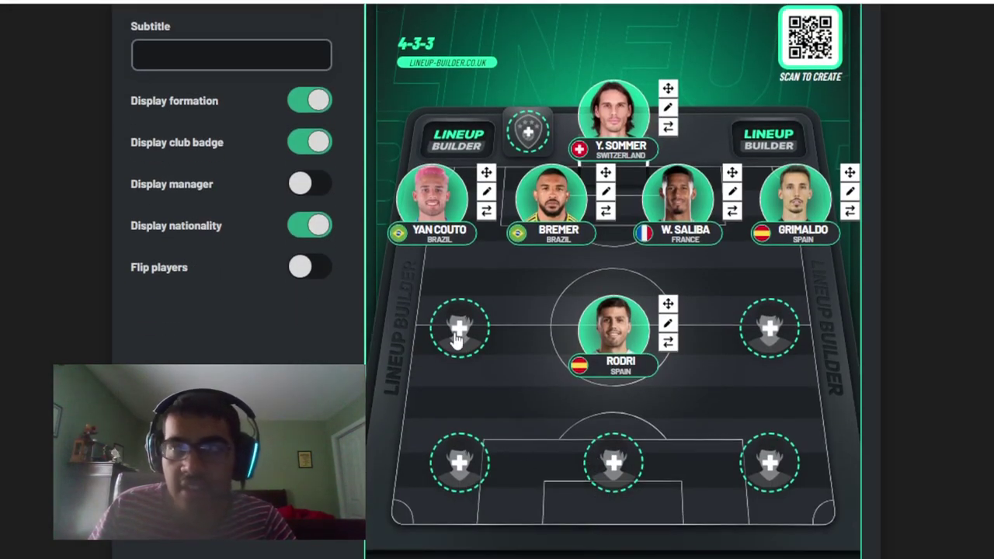
pyautogui.click(457, 334)
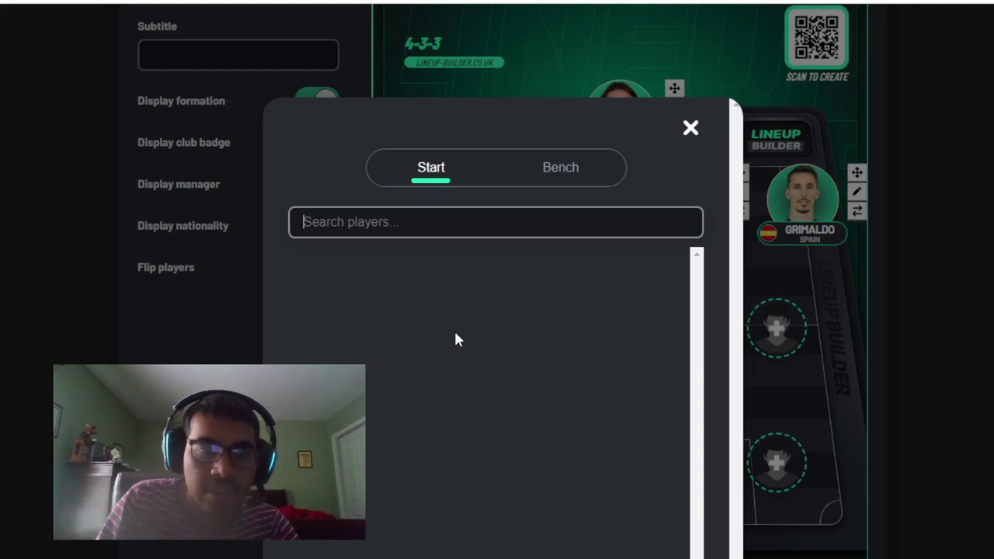
pyautogui.write('mac allister')
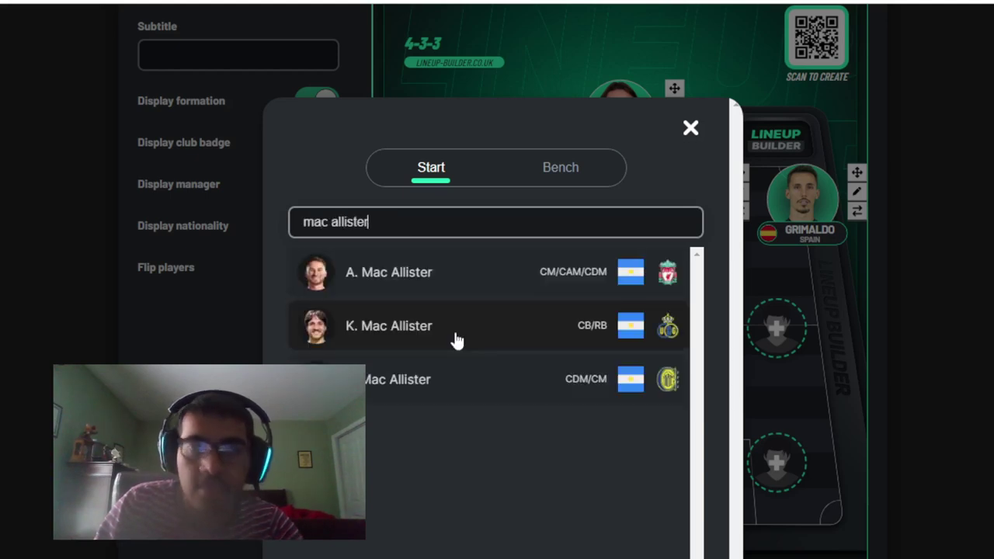
pyautogui.click(434, 274)
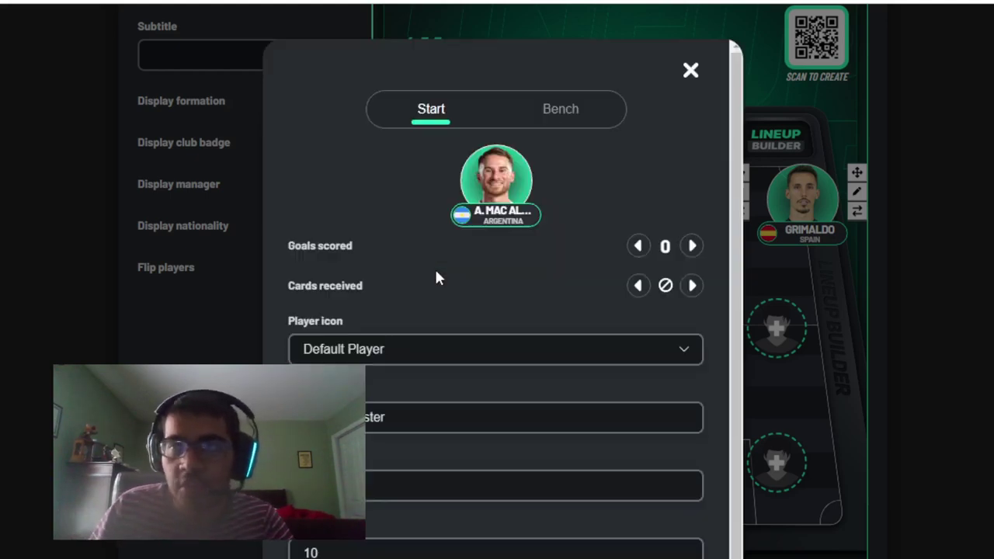
pyautogui.press('Escape')
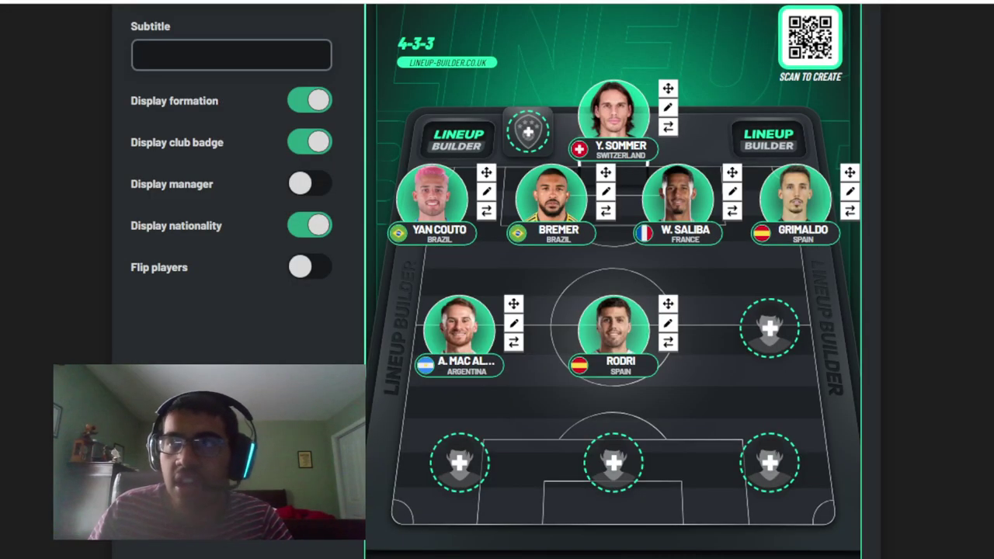
# Fill the empty midfield slot on the right of Rodri with Vitinha of Portugal.
pyautogui.click(765, 359)
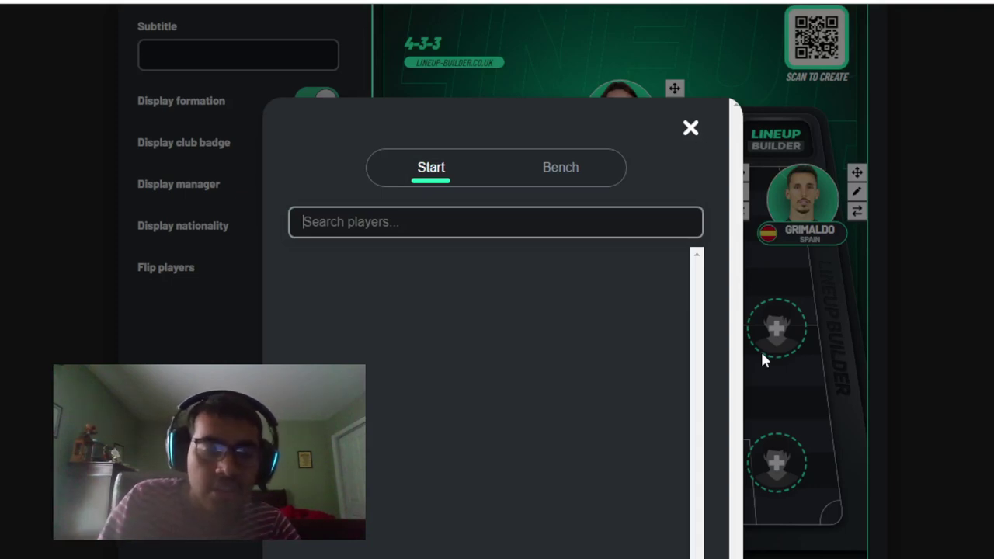
pyautogui.write('vitinha')
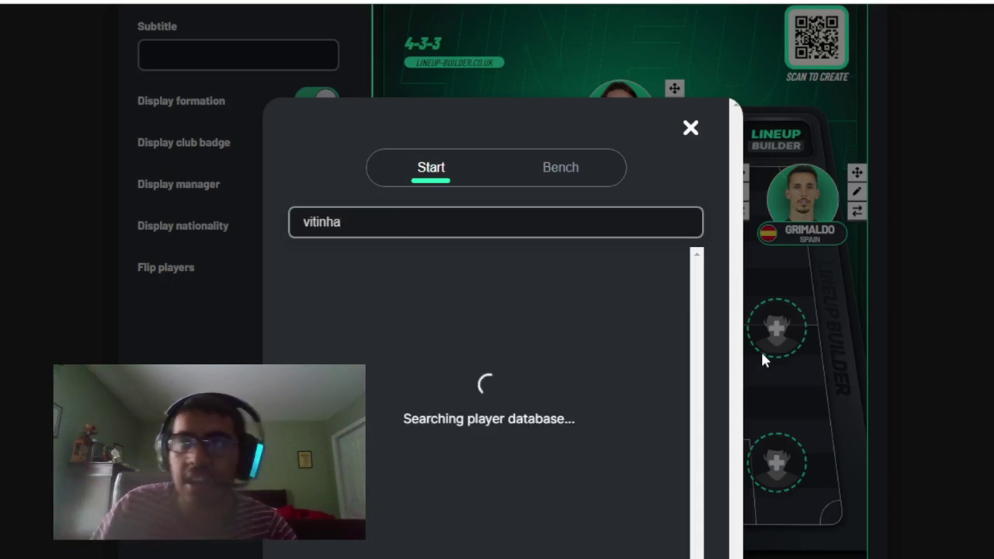
pyautogui.click(512, 284)
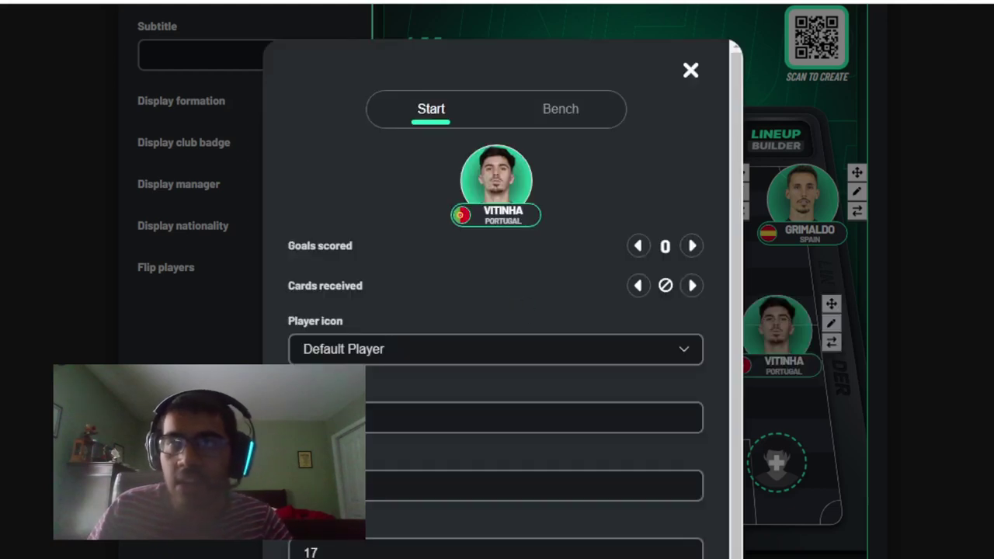
pyautogui.press('Escape')
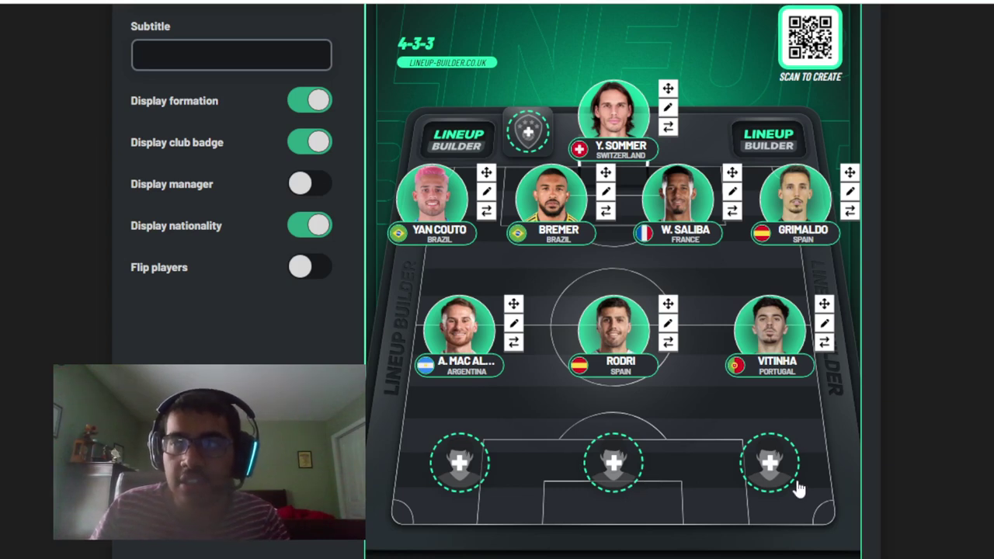
# Add Vini Jr. of Brazil to the forward slot in front of Vitinha.
pyautogui.click(782, 485)
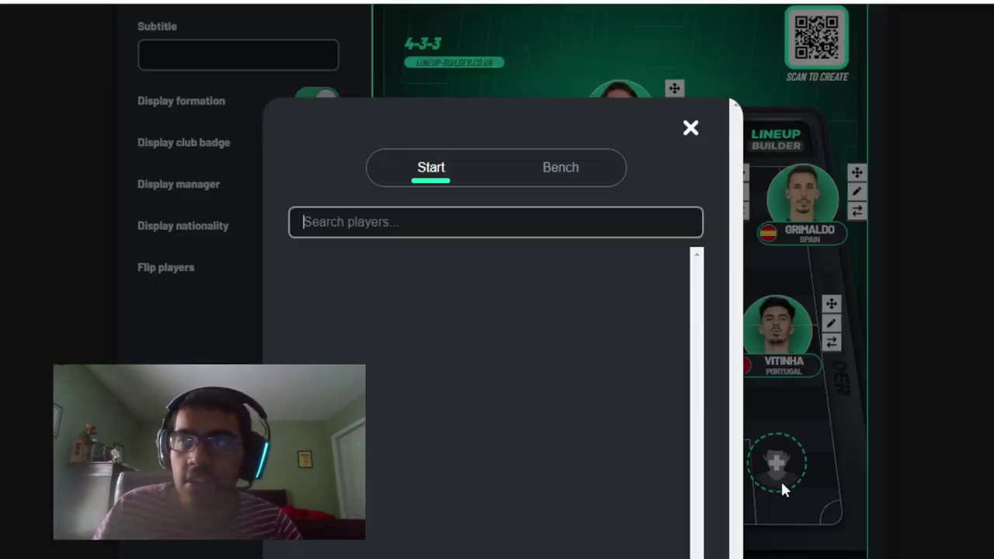
pyautogui.write('vinicius')
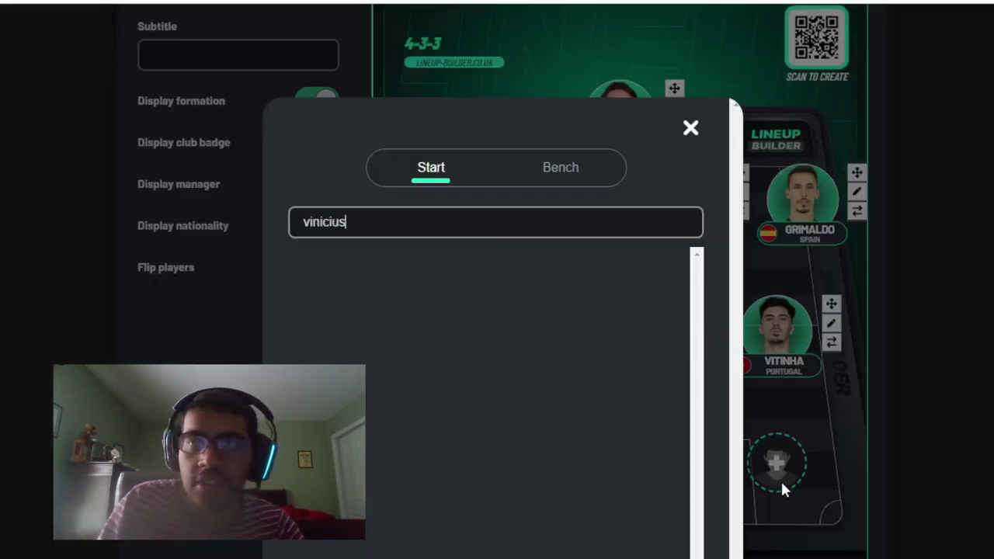
pyautogui.click(432, 286)
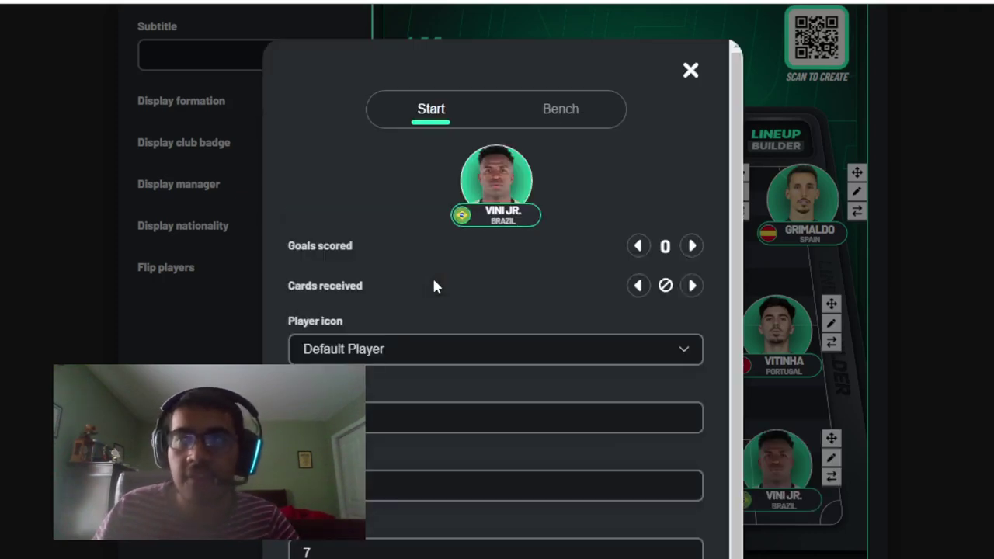
pyautogui.scroll(-1, 438, 320)
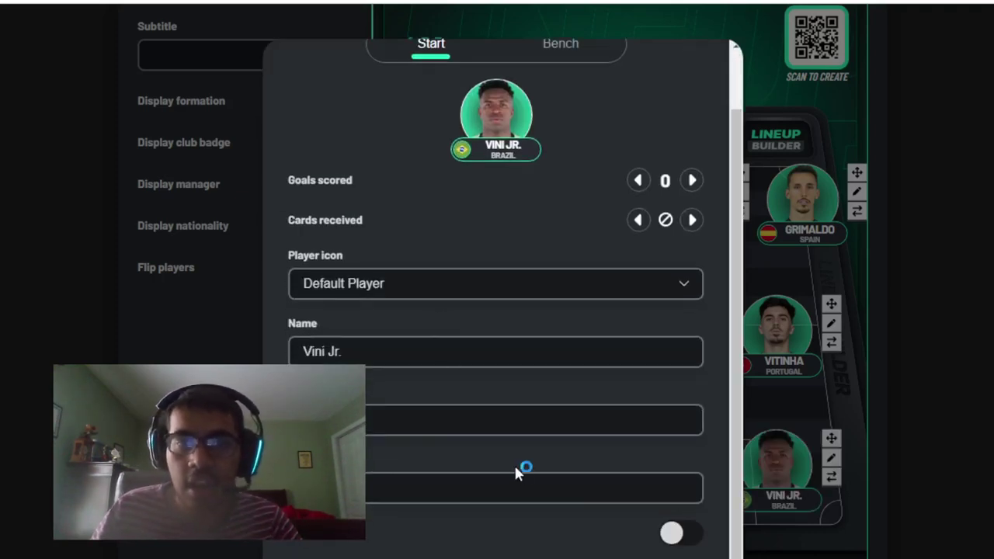
pyautogui.press('Escape')
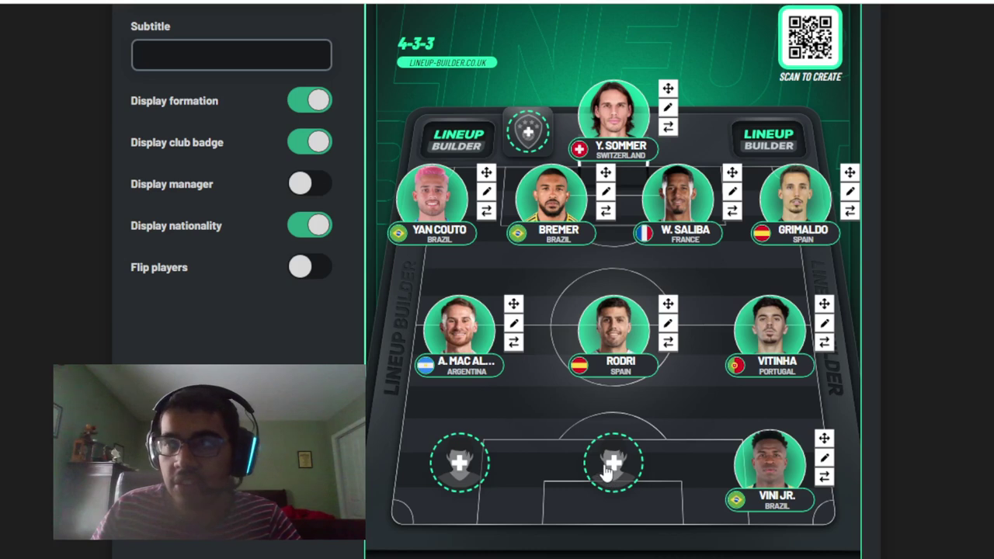
# Place H. Kane of England in the central forward slot.
pyautogui.click(614, 466)
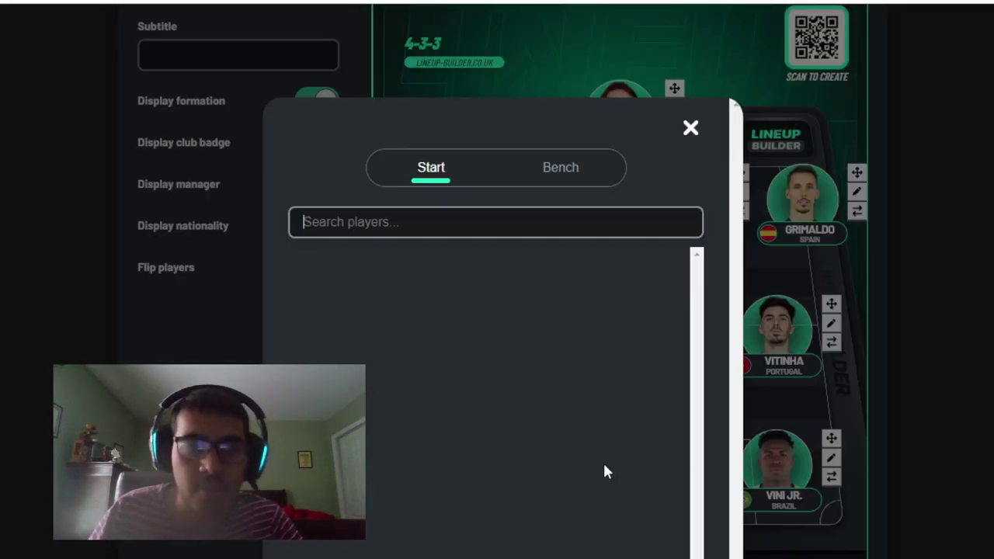
pyautogui.write('kane')
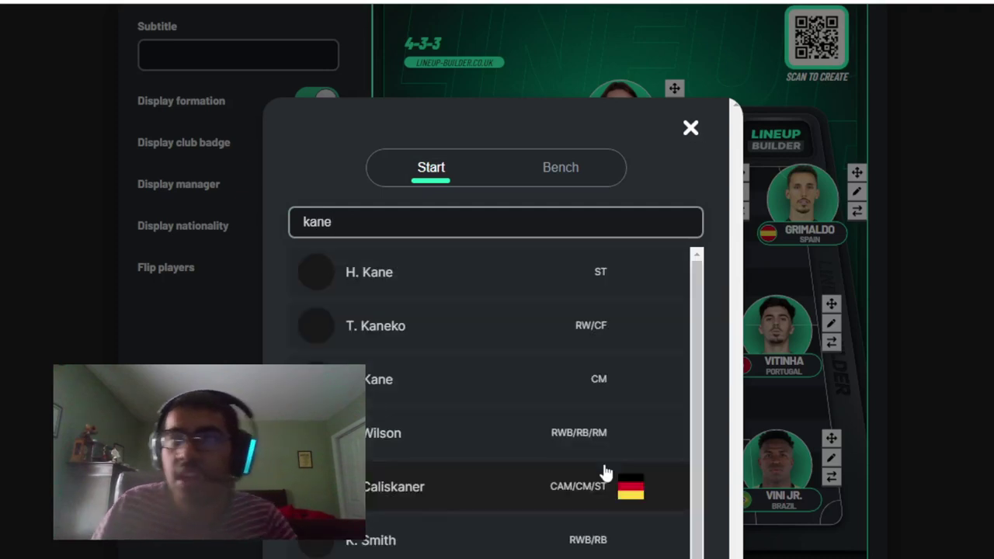
pyautogui.click(383, 272)
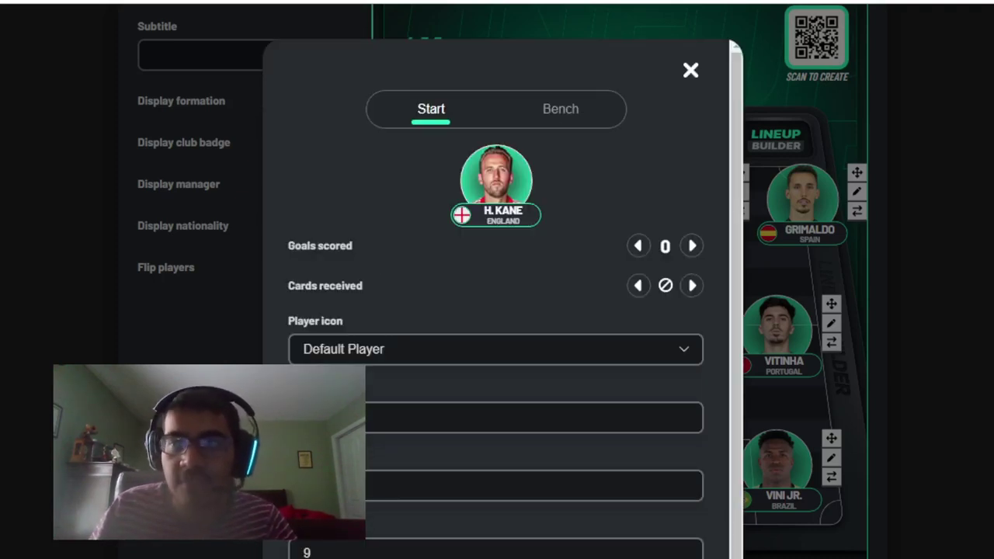
pyautogui.press('Escape')
# Fill the remaining forward slot in front of A. Mac Allister with C. Palmer of England.
pyautogui.click(466, 466)
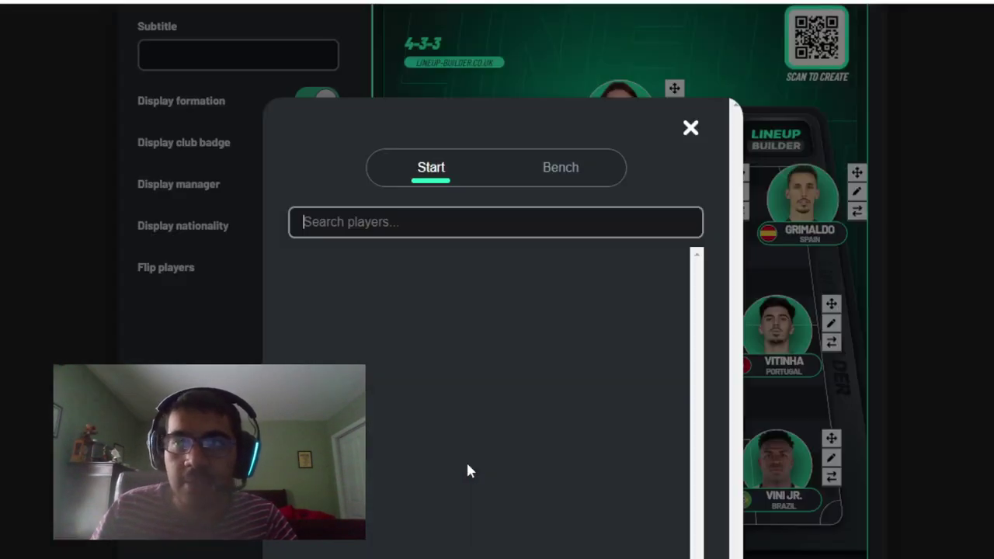
pyautogui.write('cole palmer')
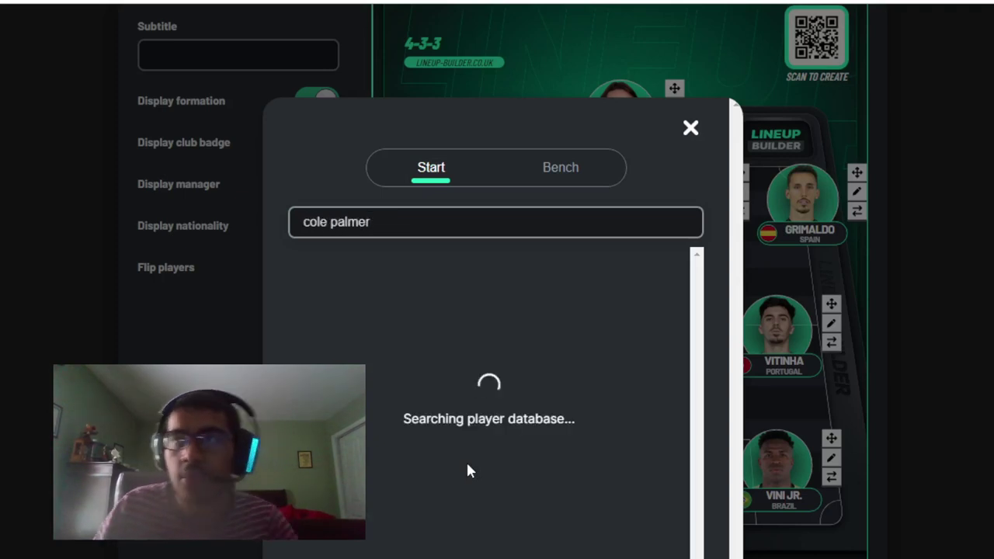
pyautogui.click(354, 281)
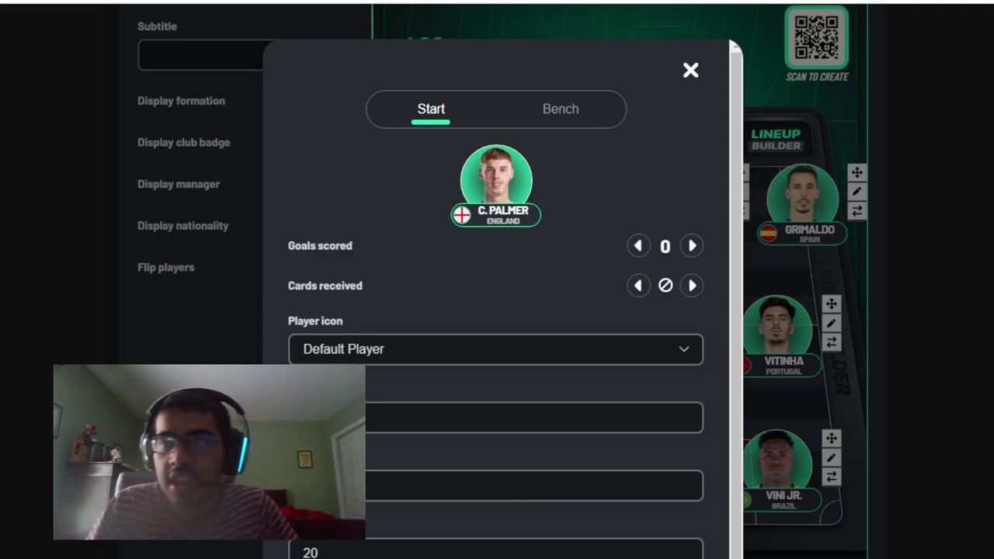
pyautogui.click(641, 551)
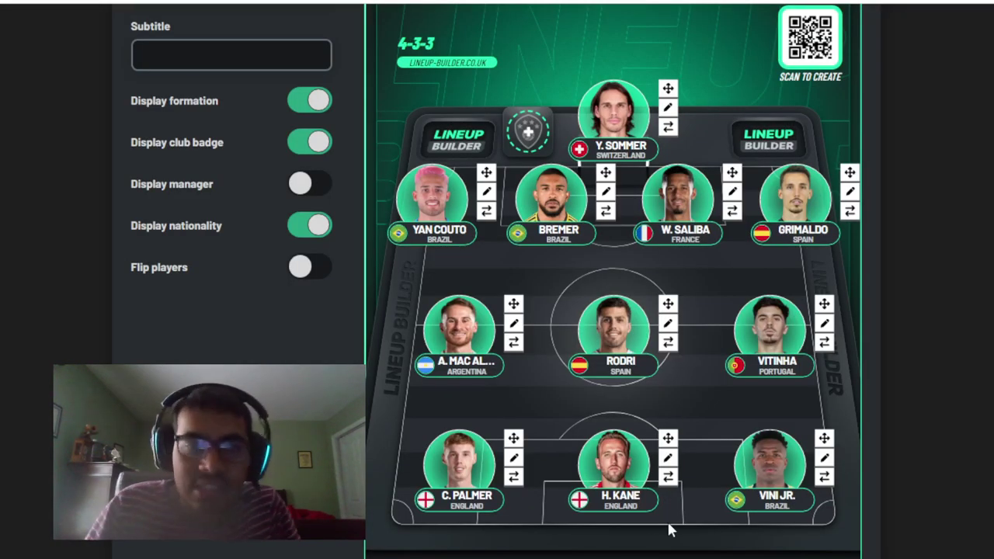